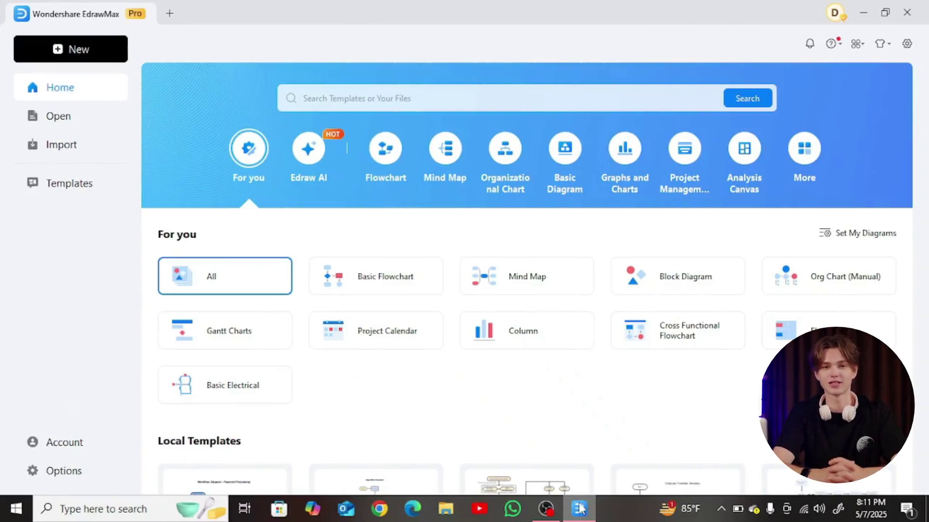
Start a blank drawing and drag a UML Object box ('Object A / role', attributes A, B) onto the canvas
left_click(95, 56)
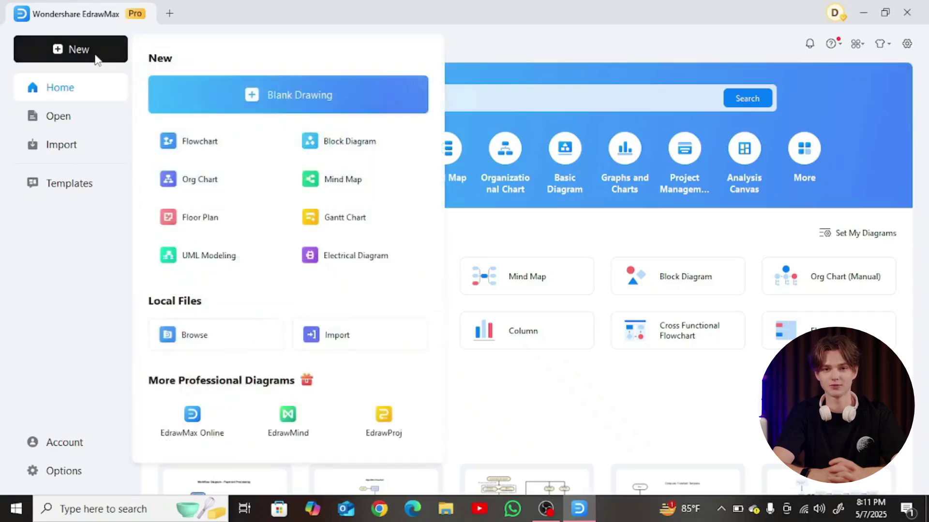
left_click(193, 94)
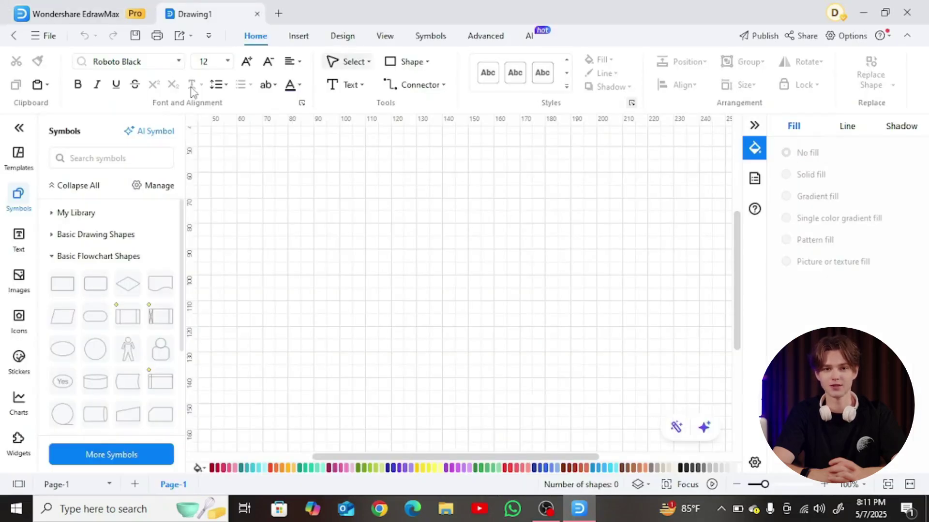
left_click(95, 222)
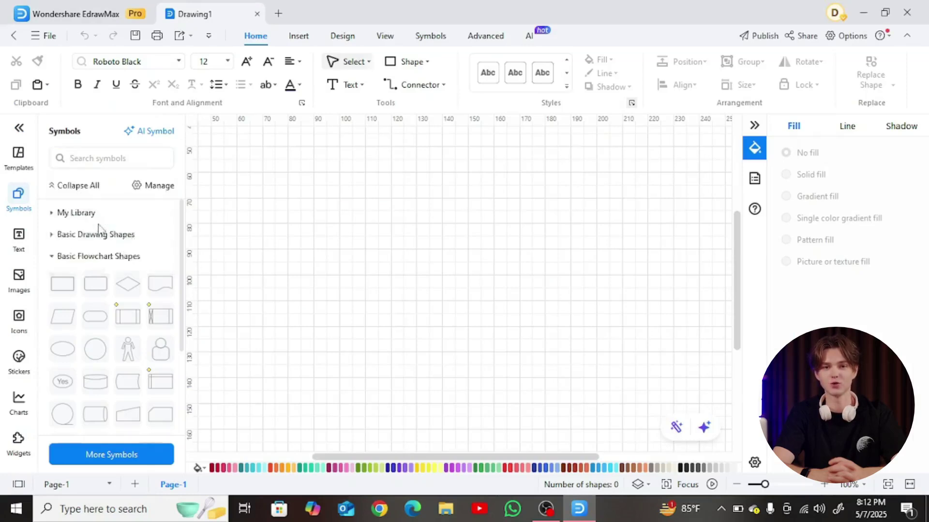
scroll(182, 226, "down", 1)
left_click_drag(160, 318, 372, 251)
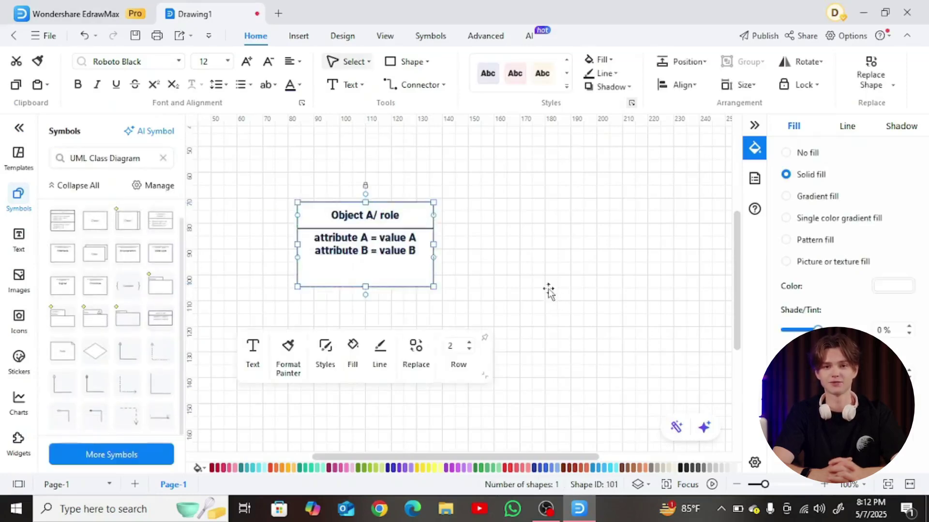
Search the symbols for 'Text' and drop a Text Block below the object box
left_click(163, 158)
type("Text")
key("Return")
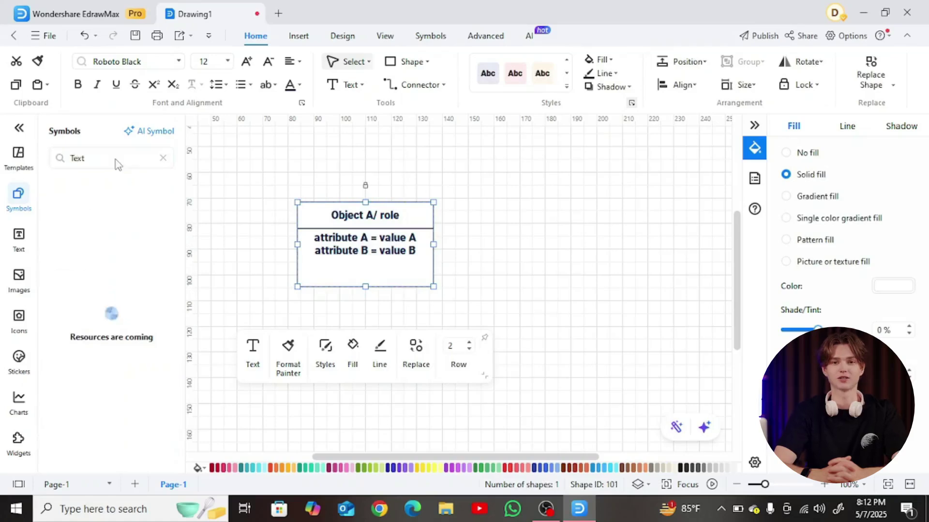
scroll(111, 314, "down", 10)
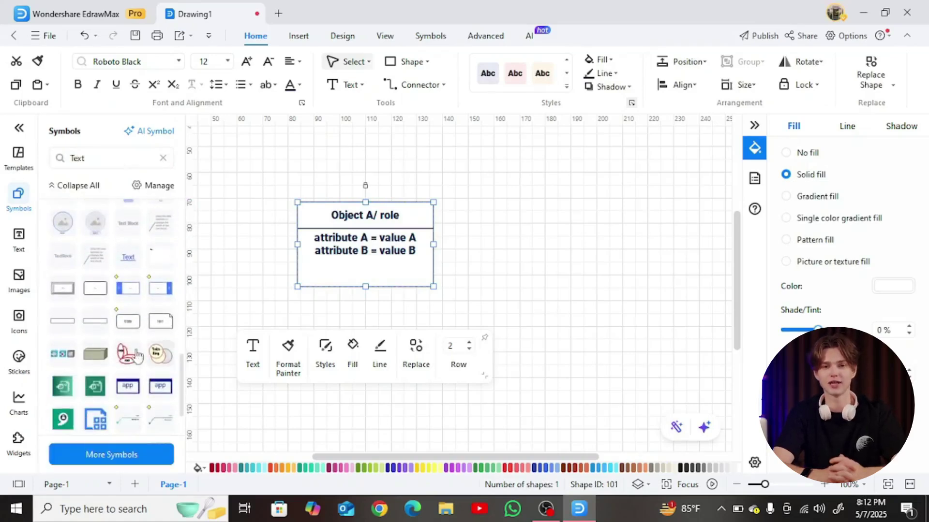
left_click_drag(128, 223, 294, 360)
left_click_drag(347, 334, 346, 333)
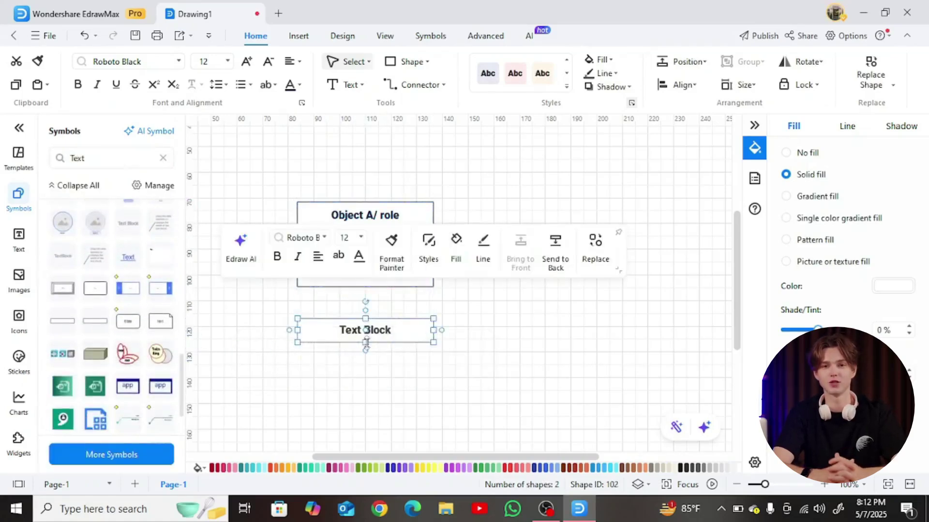
left_click(367, 303)
Delete the box's sample title and attribute text, and move the Text Block into the box
double_click(388, 220)
key("BackSpace")
double_click(382, 238)
key("BackSpace")
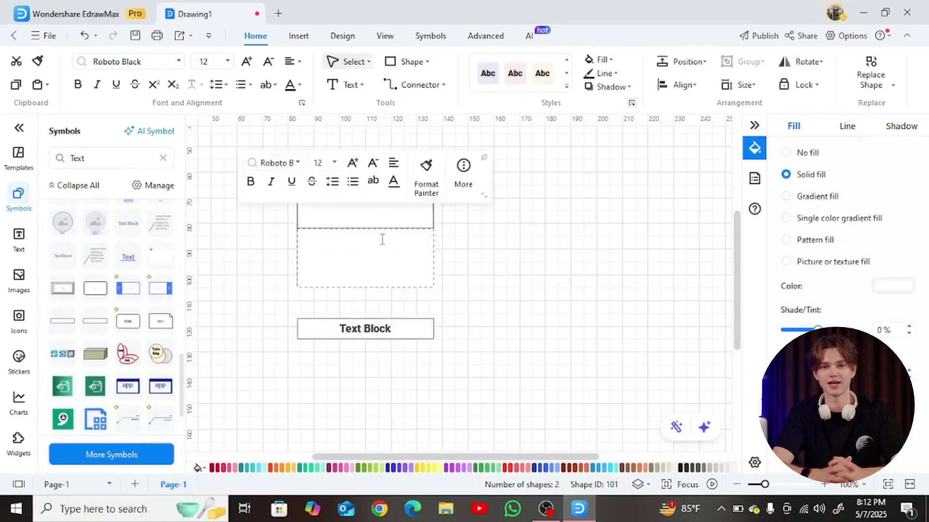
left_click_drag(391, 334, 388, 239)
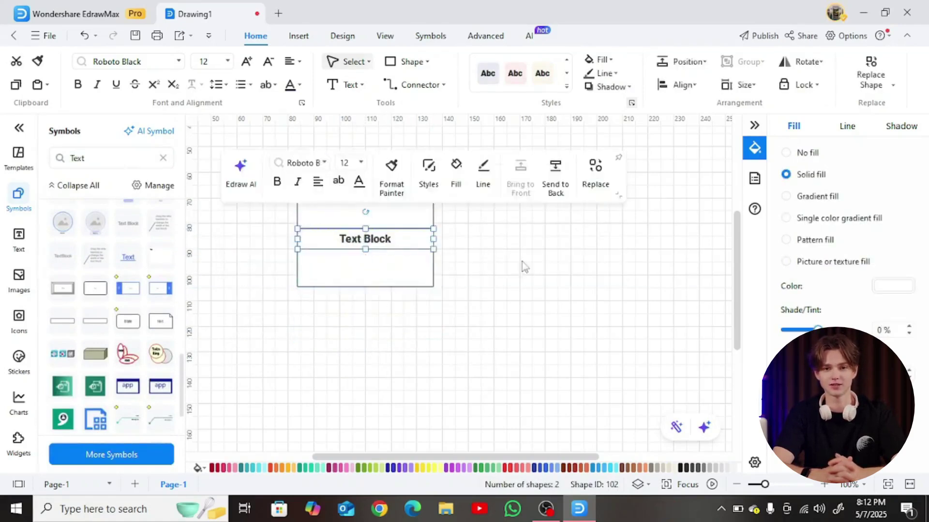
left_click(520, 266)
Copy the Text Block and paste two more, stacking them as the second and third rows
scroll(461, 283, "up", 1)
right_click(384, 231)
left_click(430, 43)
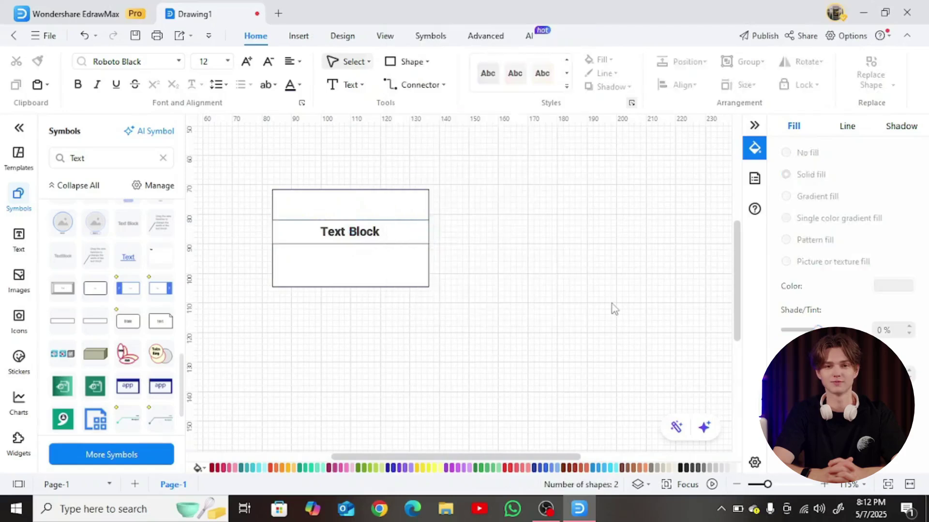
key("ctrl+v")
left_click_drag(611, 303, 350, 256)
right_click(578, 271)
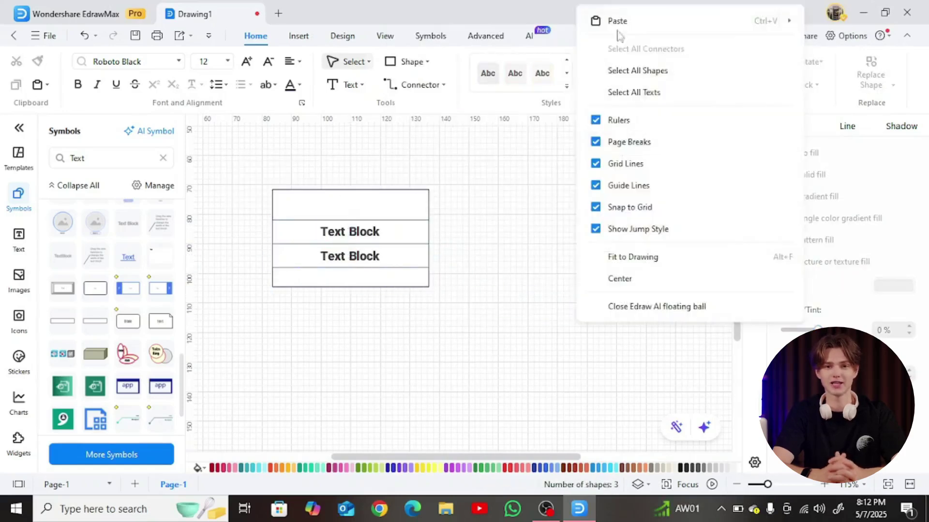
left_click(615, 22)
left_click_drag(572, 270, 351, 281)
left_click(691, 393)
scroll(518, 227, "down", 3)
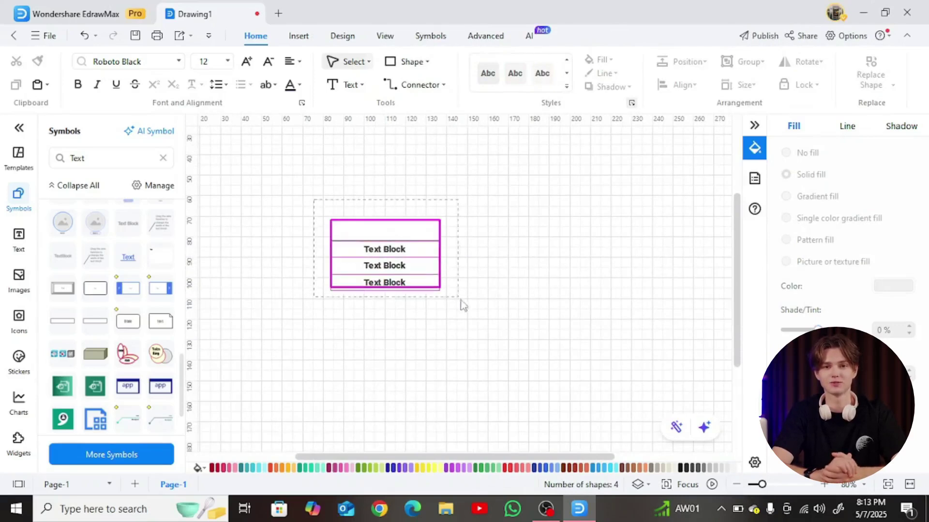
Give the object box's empty header a pink single-colour gradient fill
right_click(444, 225)
left_click(538, 264)
left_click(417, 232)
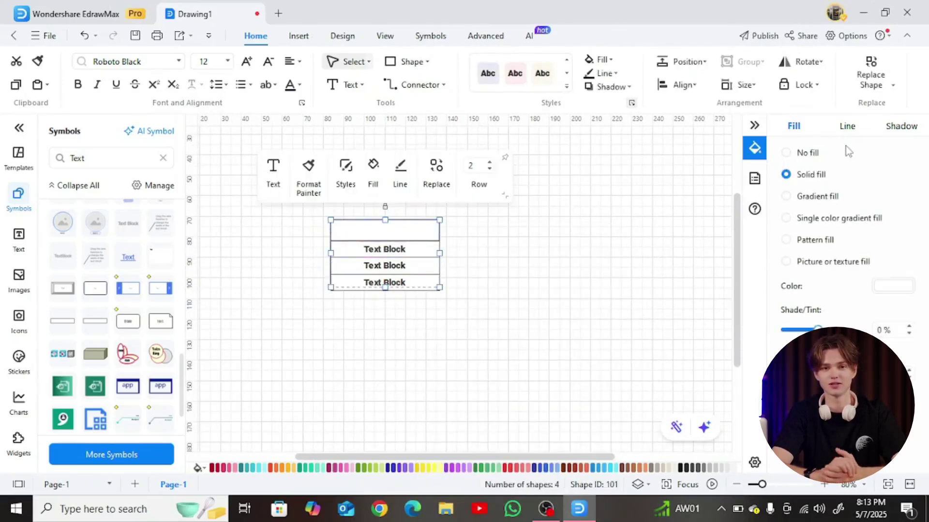
left_click(825, 219)
left_click(599, 223)
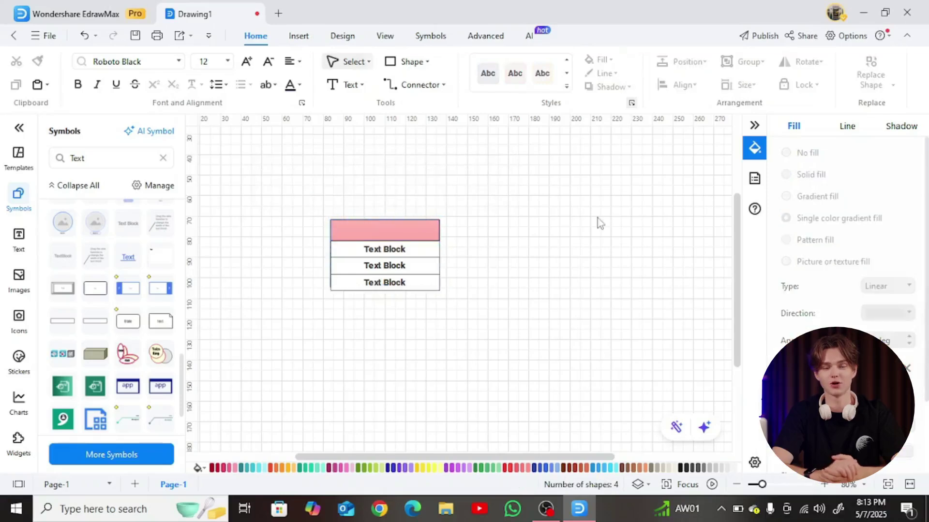
Give the first Text Block row a salmon-pink gradient fill
left_click(400, 249)
left_click(823, 218)
left_click(901, 452)
left_click(785, 340)
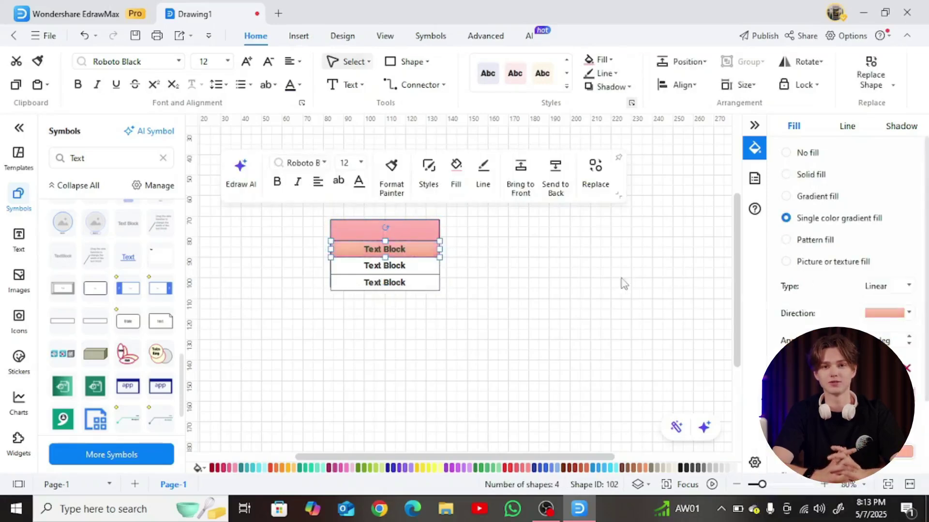
left_click(623, 285)
scroll(628, 331, "down", 2)
Copy the styled object box and paste three copies arranged below and beside the original
left_click_drag(482, 320, 482, 320)
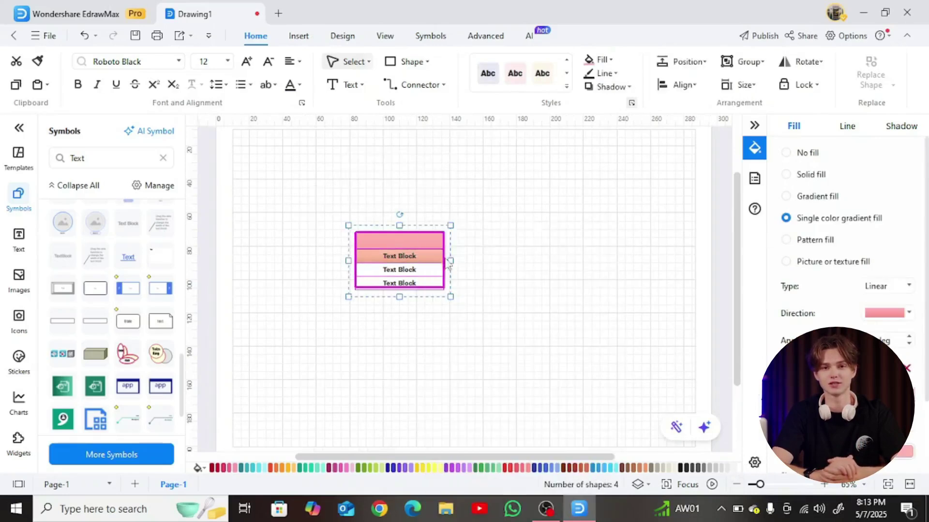
key("ctrl+c")
right_click(319, 376)
left_click(352, 85)
left_click_drag(303, 347, 399, 347)
right_click(498, 338)
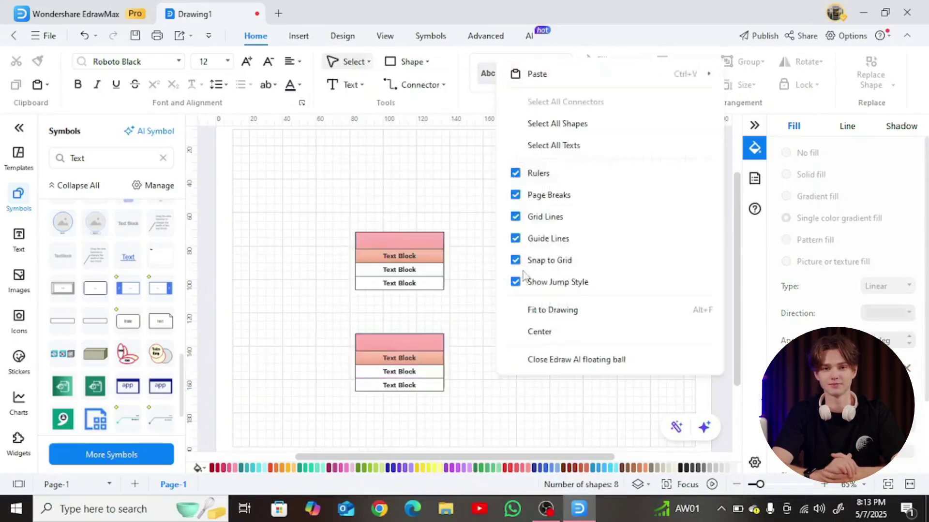
left_click(536, 73)
left_click_drag(503, 339, 300, 352)
right_click(532, 339)
left_click(570, 55)
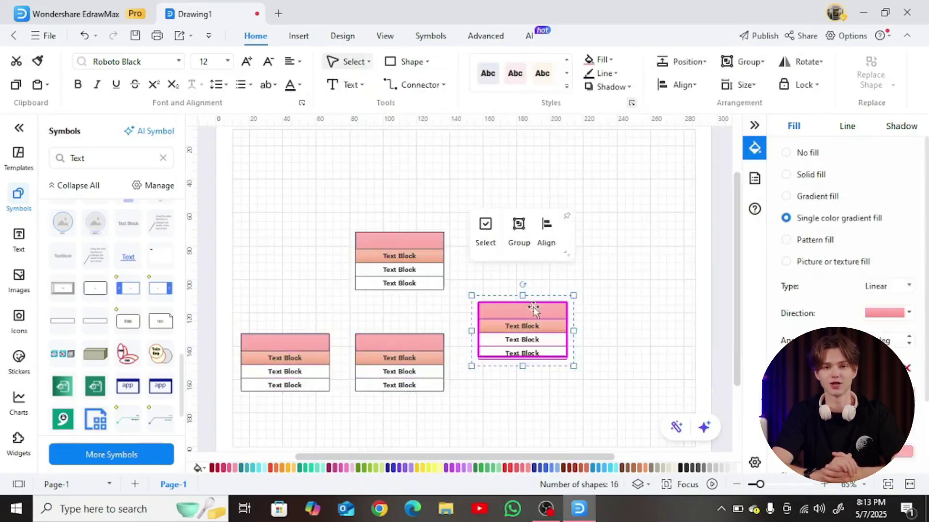
left_click_drag(534, 307, 524, 339)
left_click(643, 319)
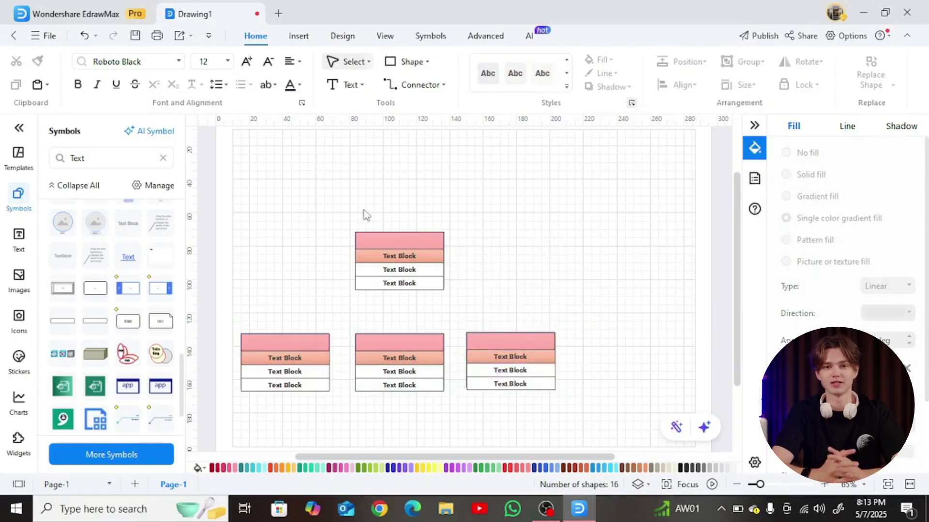
Make a two-row copy of the box by deleting its bottom row, and move it down-right
left_click(408, 254)
key("ctrl+c")
key("ctrl+v")
left_click(637, 237)
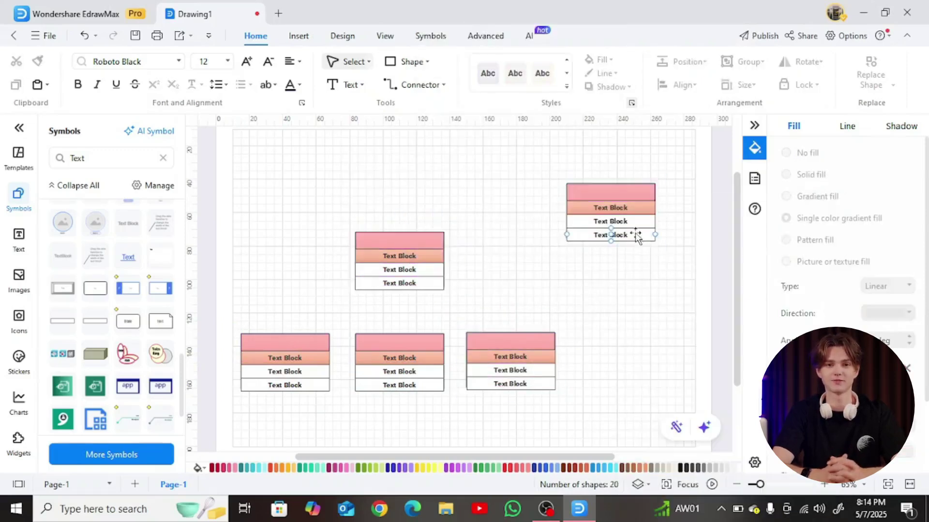
key("Delete")
scroll(634, 232, "up", 2, "ctrl")
left_click(569, 172)
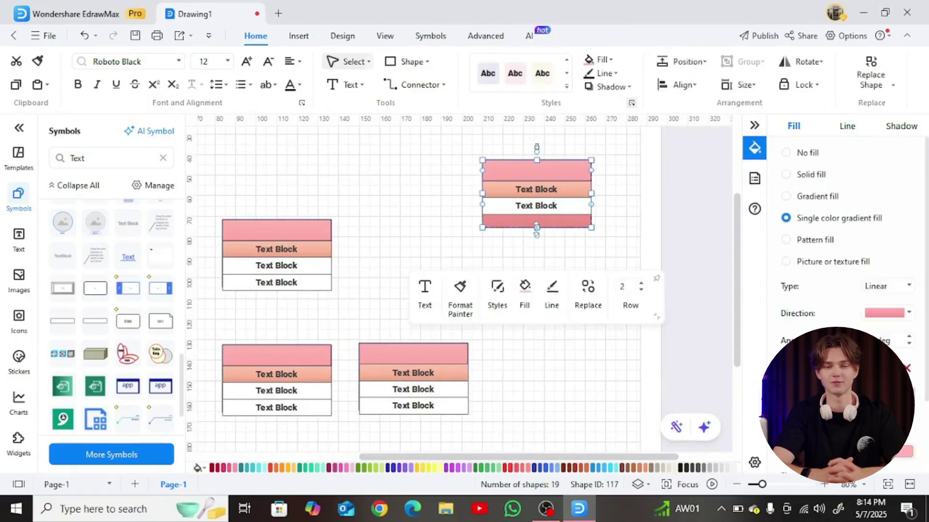
left_click(566, 248)
scroll(627, 276, "down", 2, "ctrl")
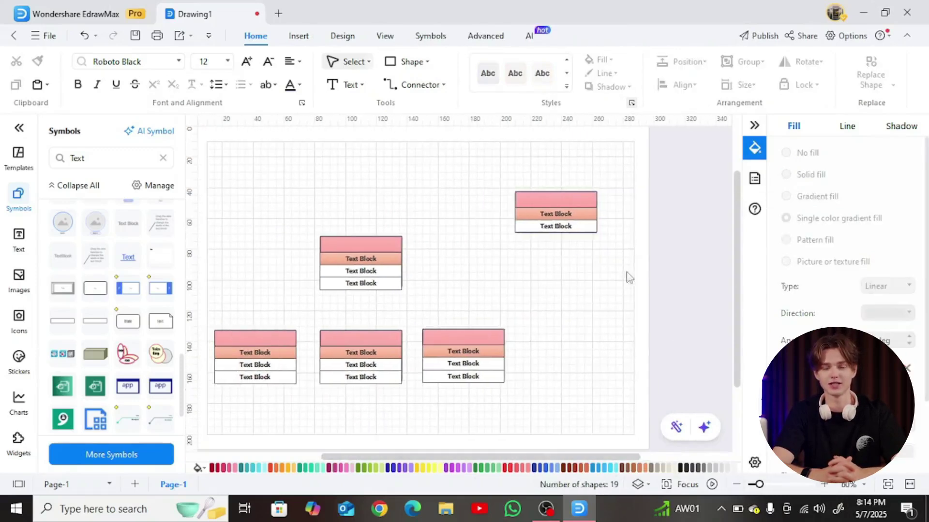
left_click(561, 216)
right_click(570, 219)
left_click(567, 217)
right_click(570, 220)
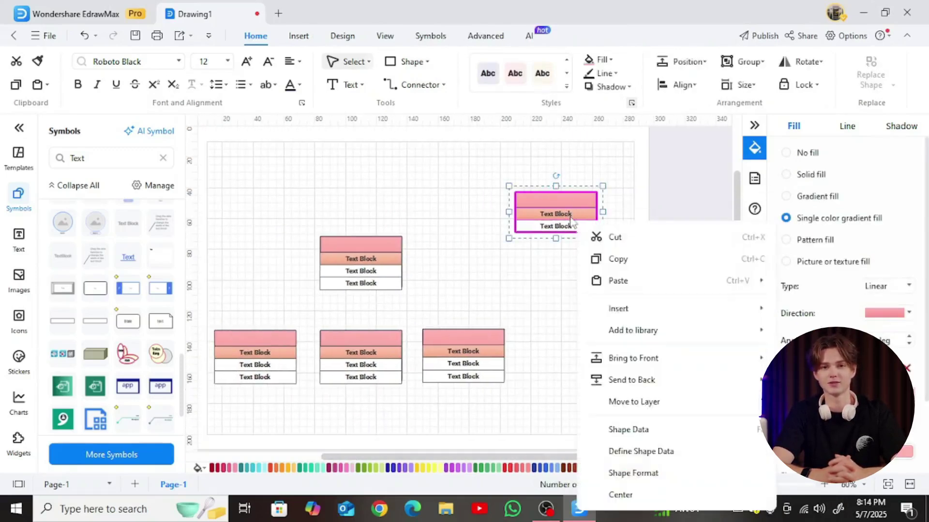
left_click_drag(571, 220, 588, 292)
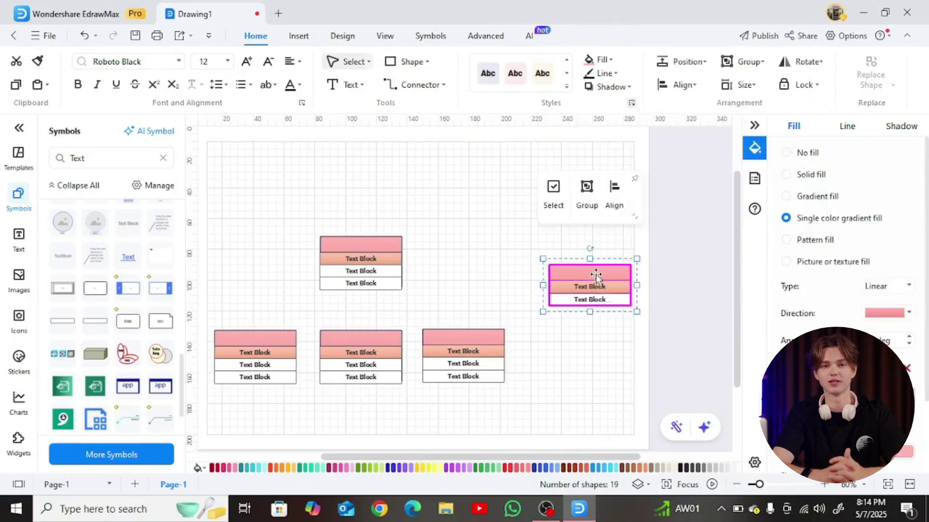
Paste two copies of the two-row box, placing them at bottom right and top right
right_click(614, 386)
key("ctrl+v")
left_click_drag(598, 382, 577, 407)
key("ctrl+v")
left_click(687, 191)
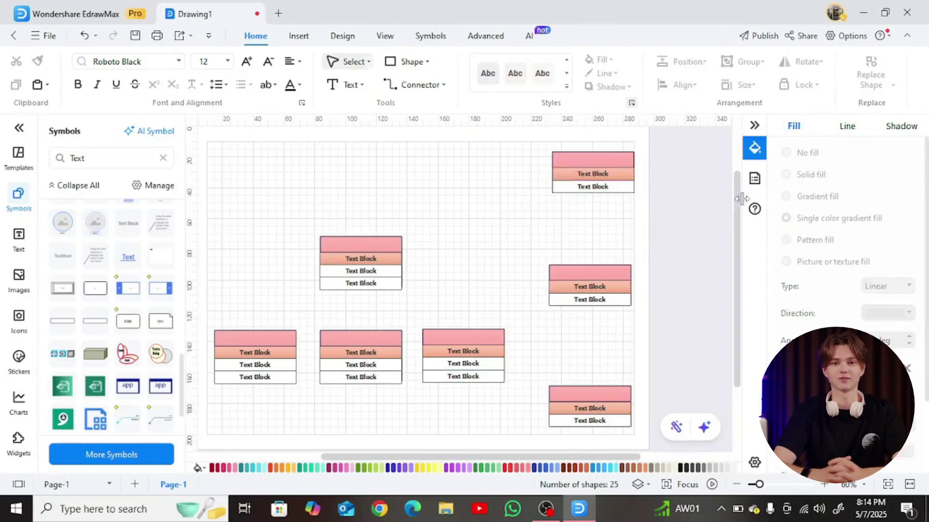
left_click(577, 173)
scroll(575, 242, "down", 4)
Paste further two-row box copies and move one into the bottom row
right_click(452, 374)
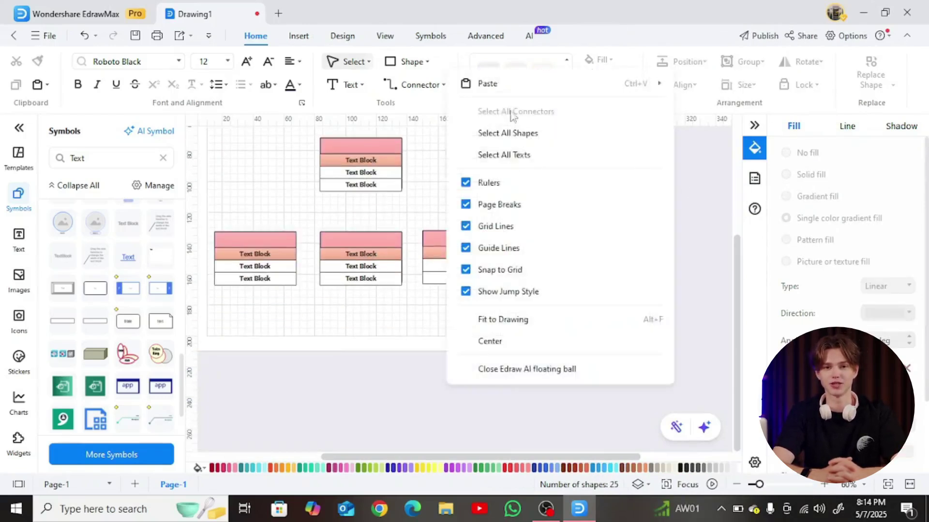
left_click(484, 83)
left_click_drag(466, 362, 616, 385)
left_click(506, 143)
key("ctrl+v")
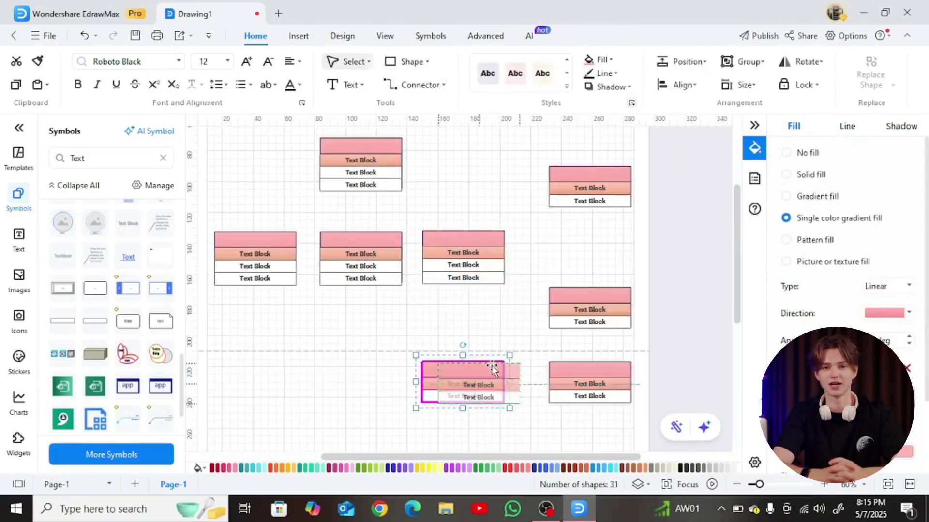
key("ctrl+v")
left_click_drag(372, 367, 696, 376)
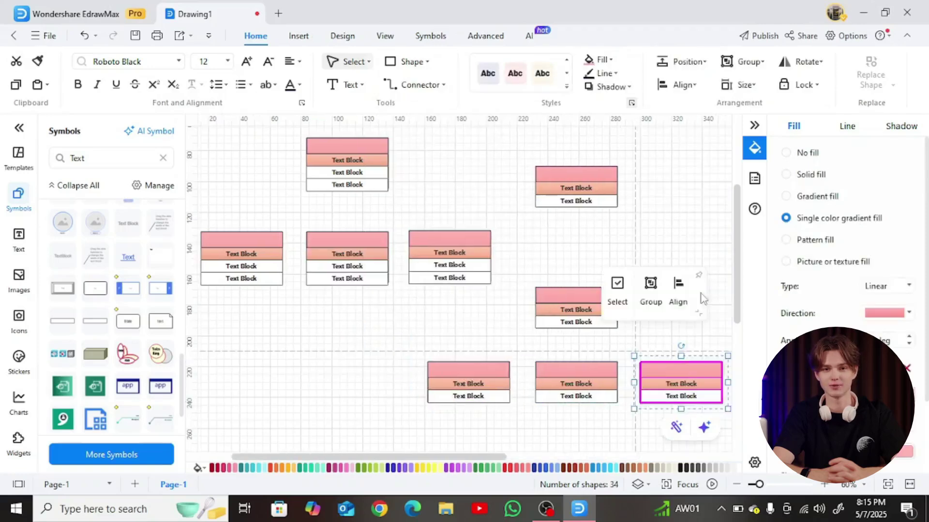
left_click(736, 484)
Draw a connector from the left middle box to the top box
scroll(387, 290, "up", 3)
scroll(387, 290, "up", 1)
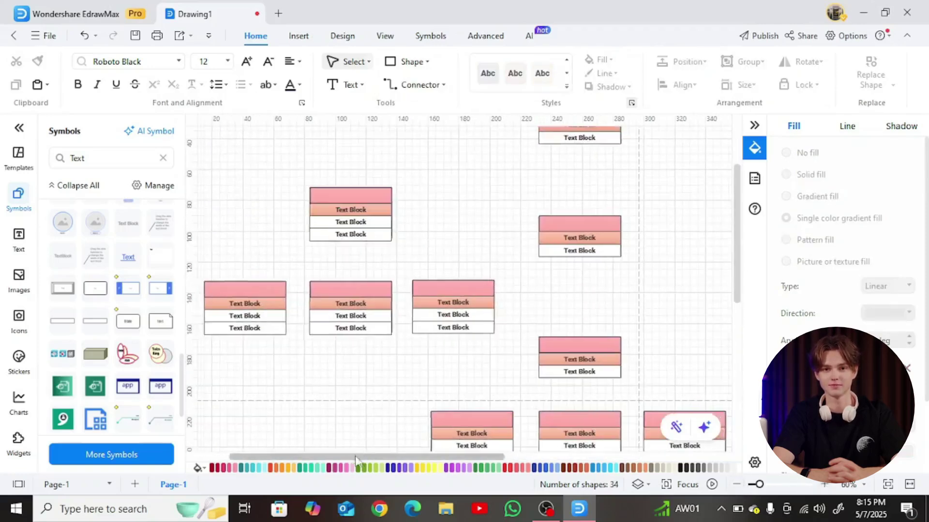
left_click_drag(331, 281, 436, 240)
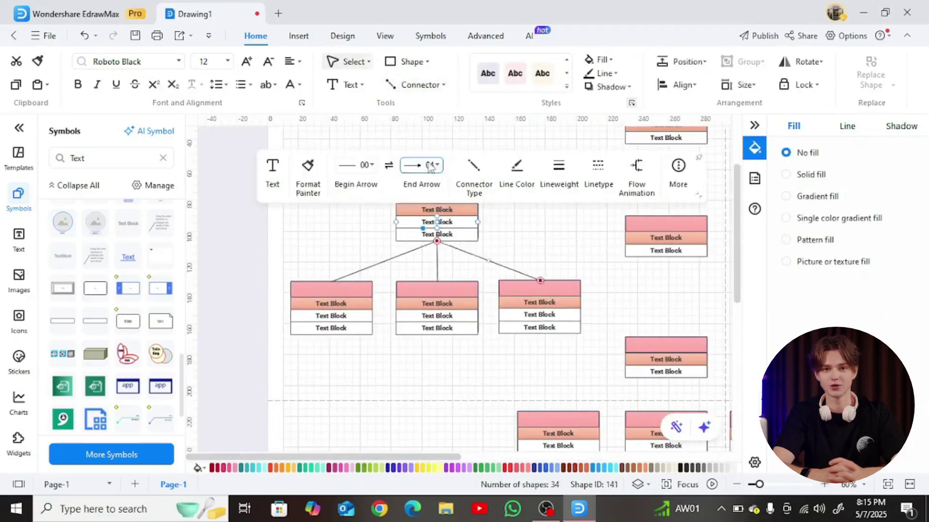
Start entering object names and attributes, beginning with the Payment box's header and rows
scroll(465, 290, "down", 3)
scroll(612, 297, "up", 4)
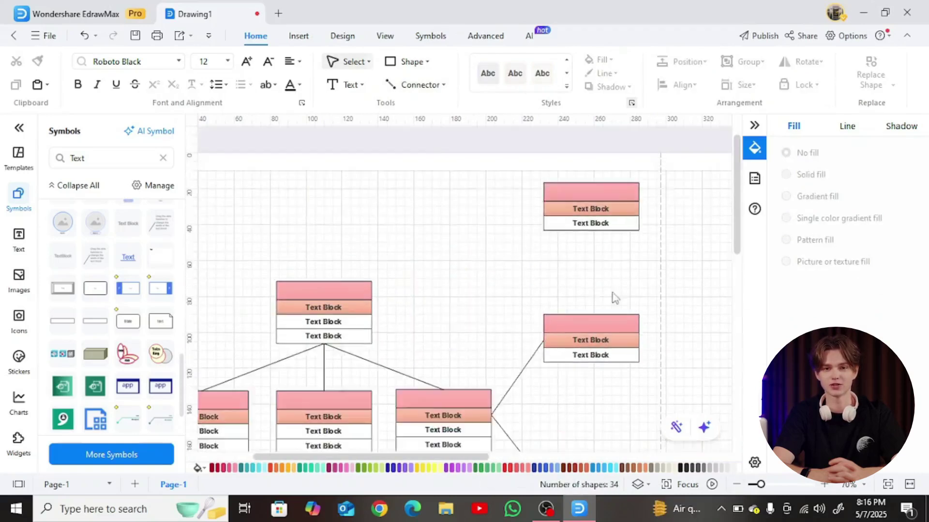
scroll(354, 337, "up", 1)
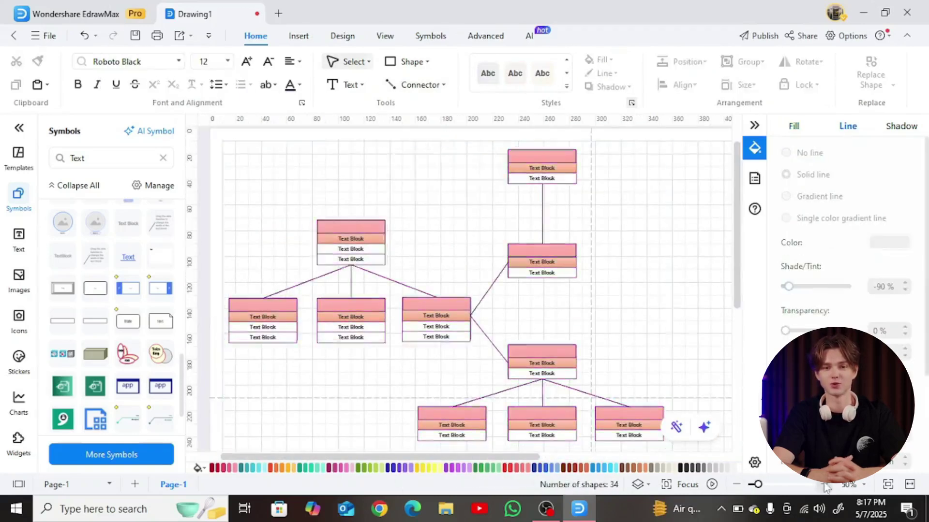
left_click(824, 484)
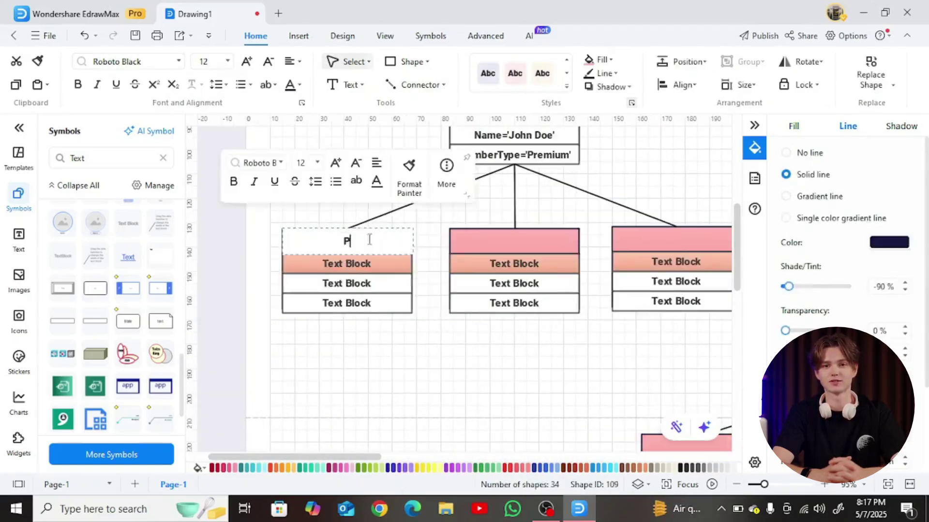
double_click(360, 282)
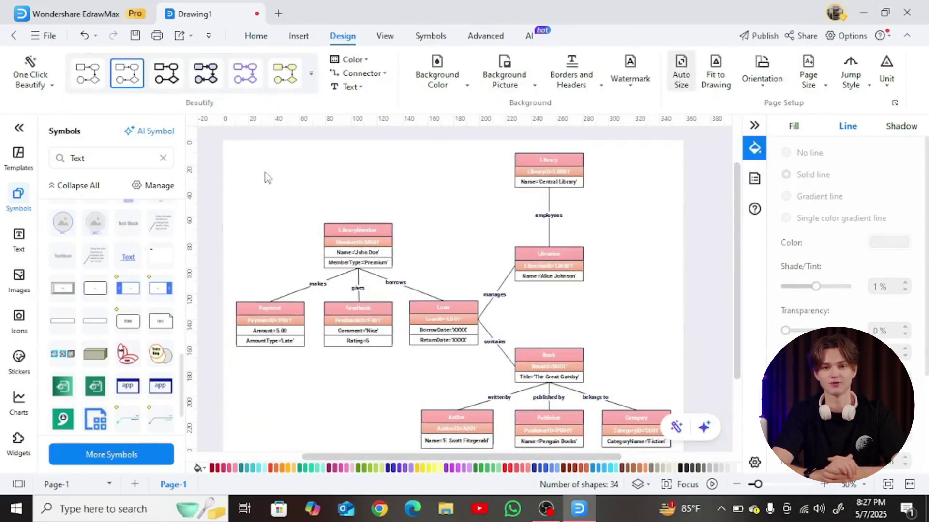
Export the diagram to graphics and start entering the file name MyObjectDiagram
left_click(46, 37)
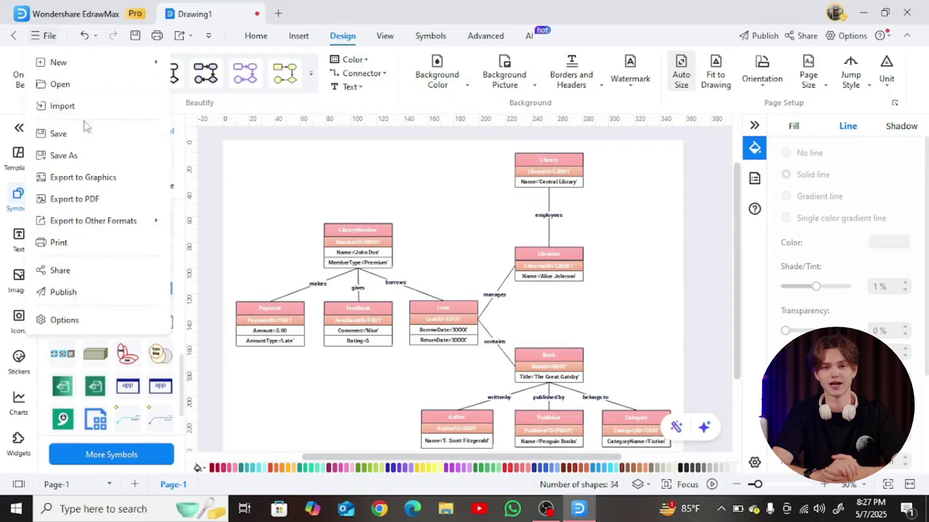
left_click(83, 177)
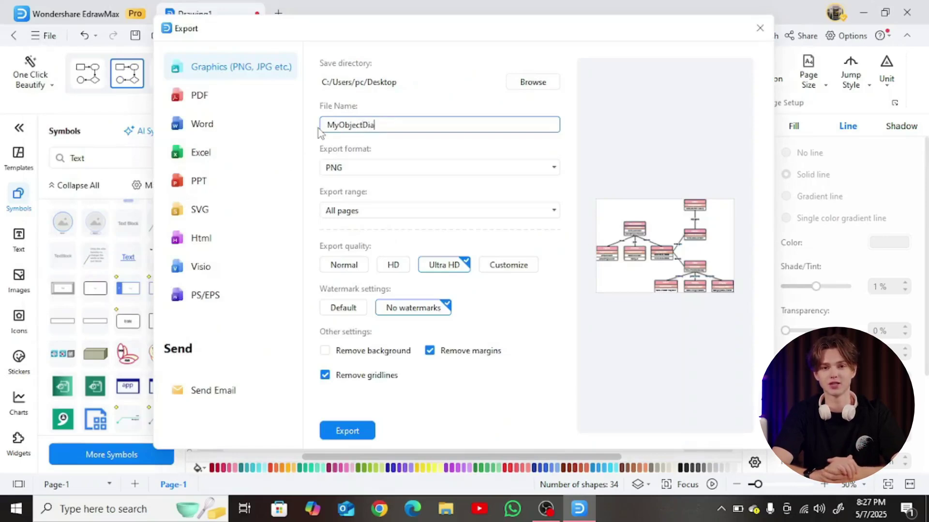
type("m")
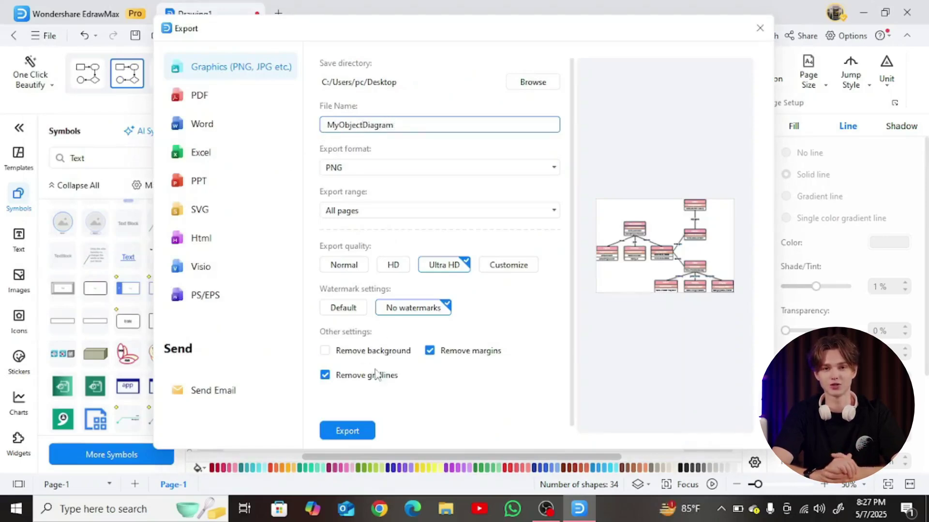
Run the export to save the diagram as MyObjectDiagram.png
left_click(351, 430)
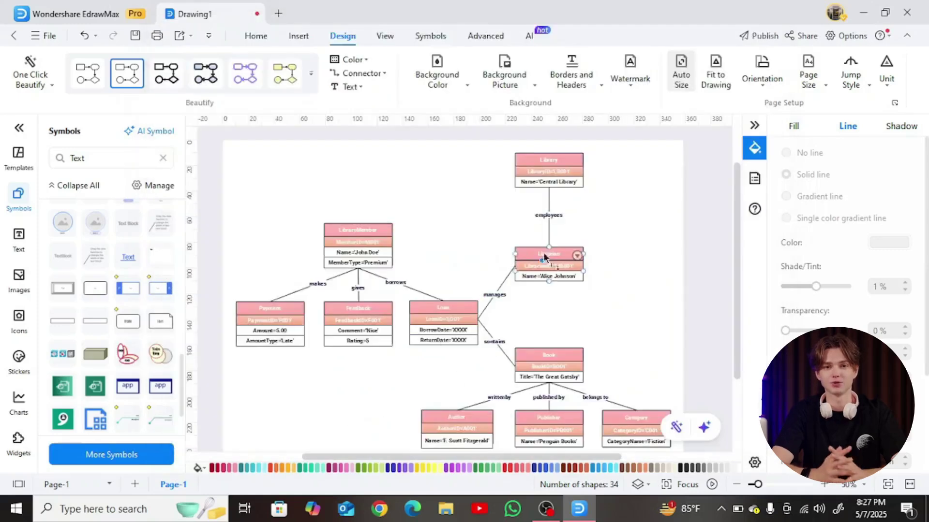